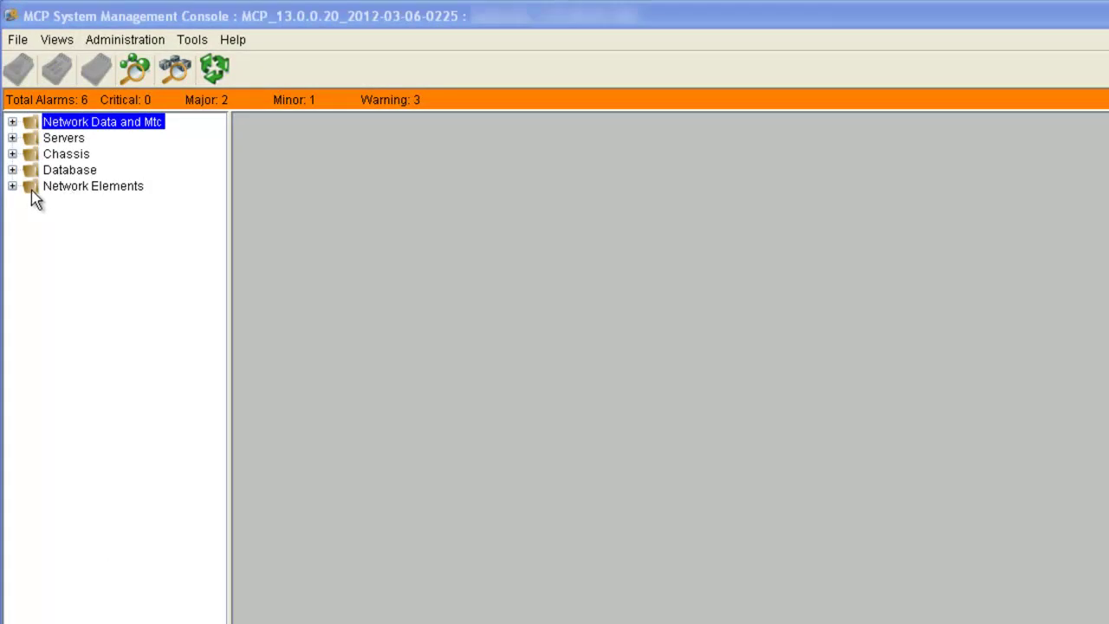
Select SESM1 under Network Elements > Session Managers and open its Alarm Browser
click(12, 187)
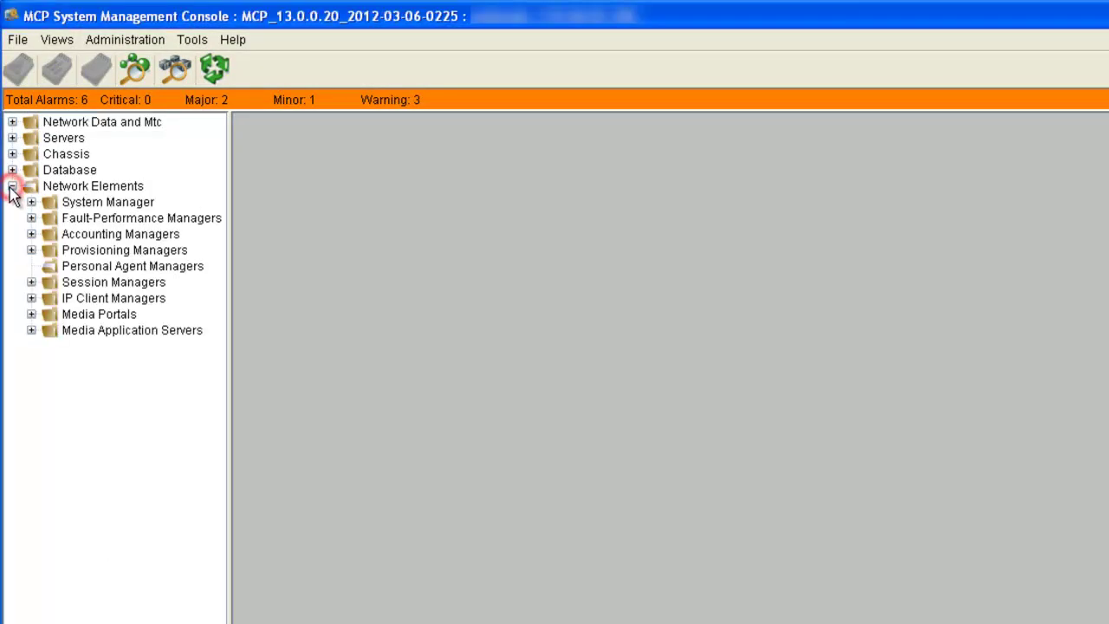
click(31, 283)
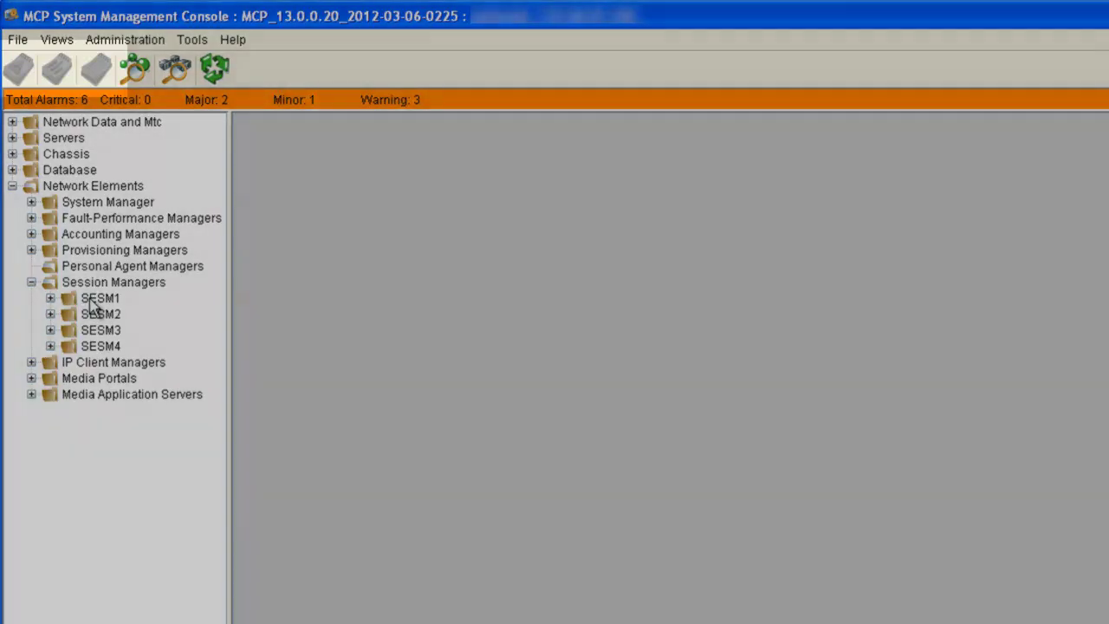
click(91, 298)
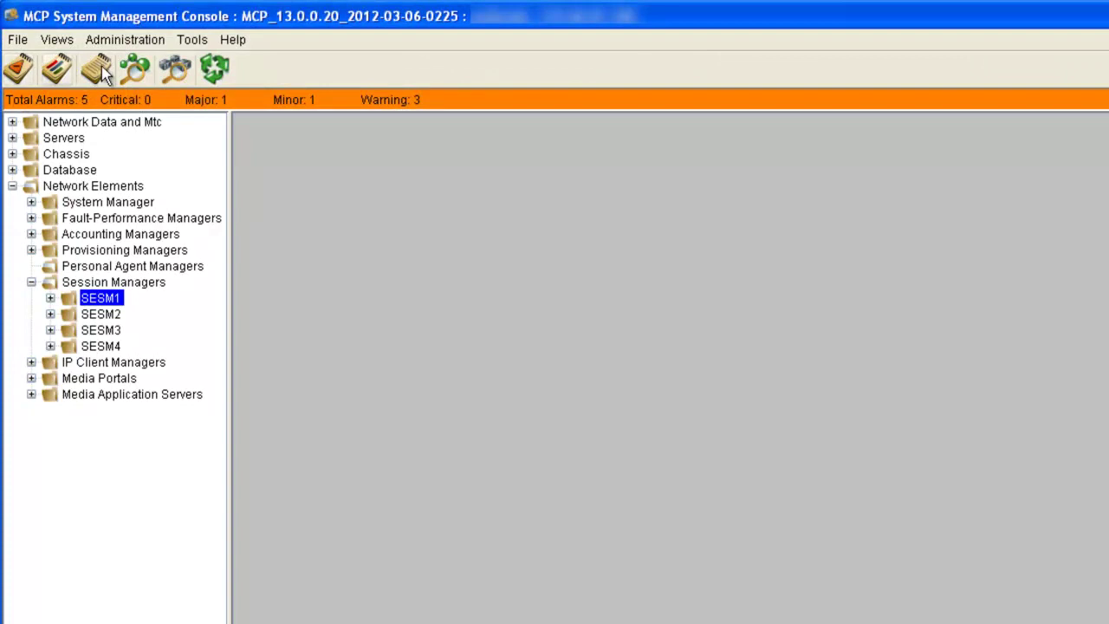
click(196, 40)
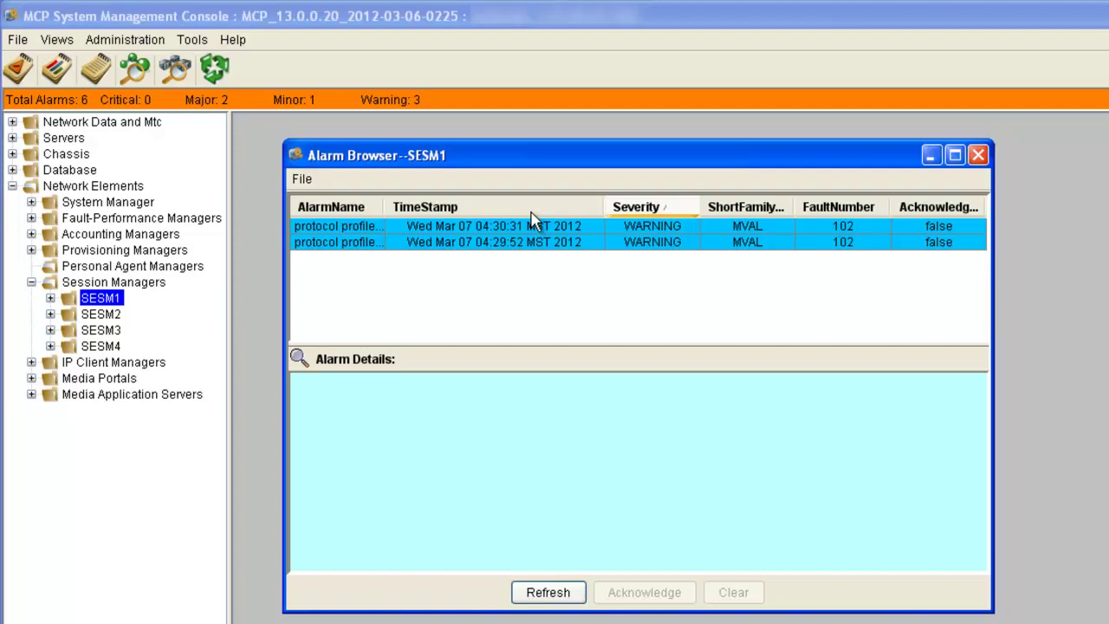
Sort by TimeStamp, acknowledge SESM1's 04:30:31 warning alarm, refresh, and close the list
click(459, 209)
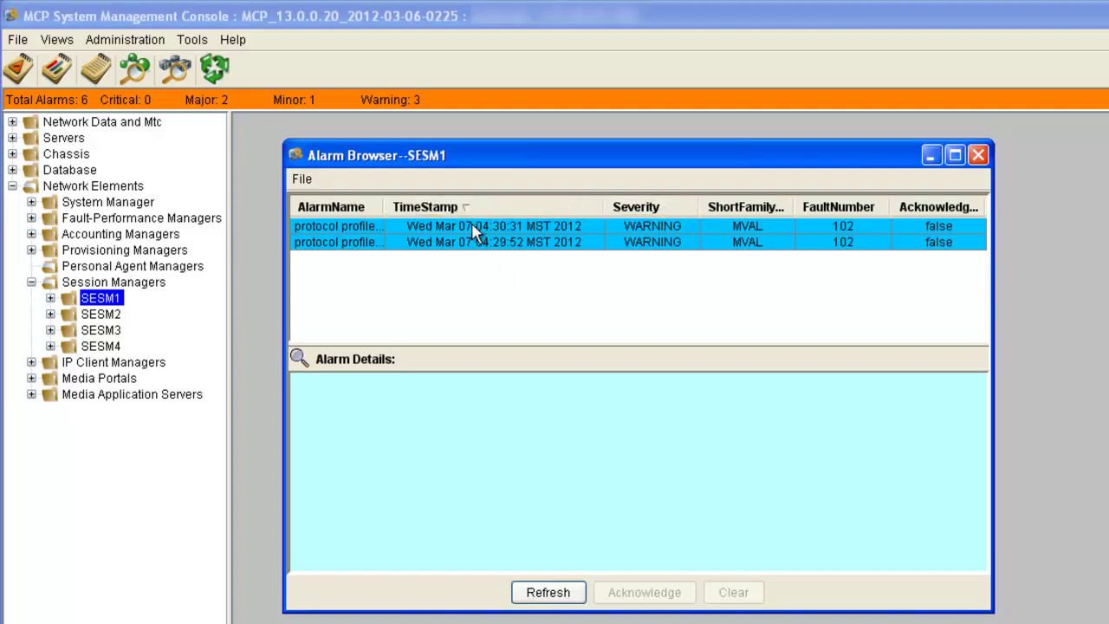
click(473, 226)
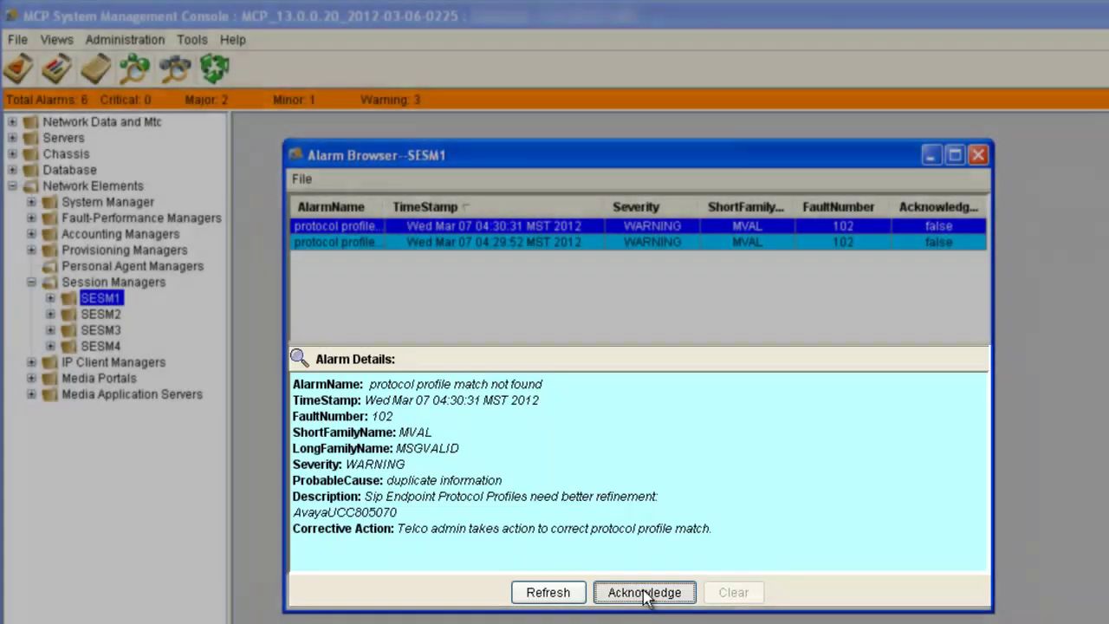
click(648, 594)
click(550, 595)
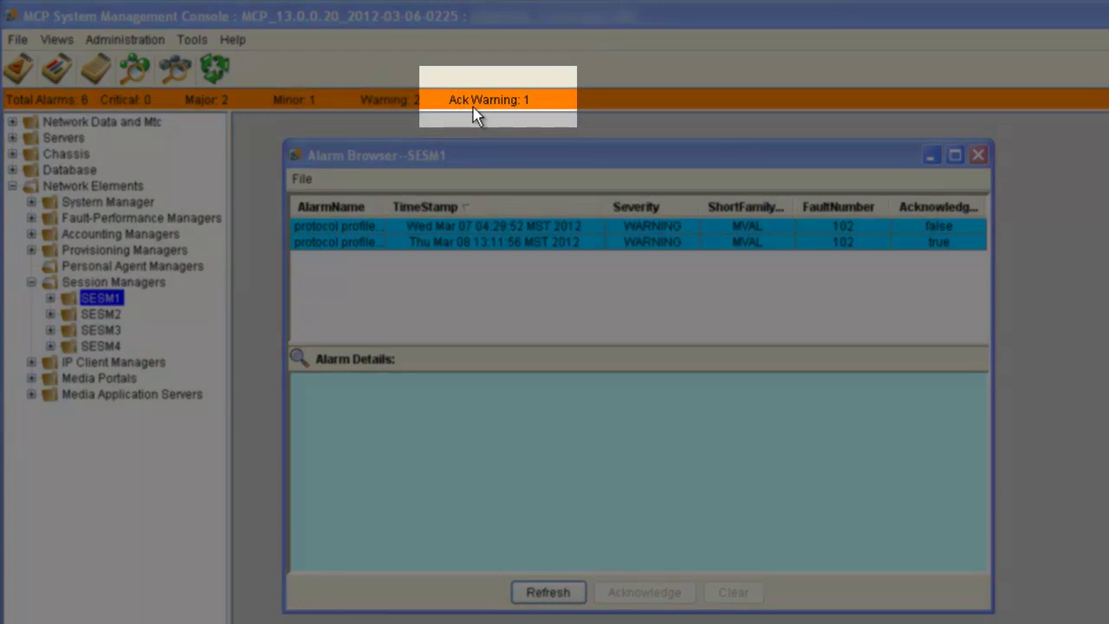
click(979, 157)
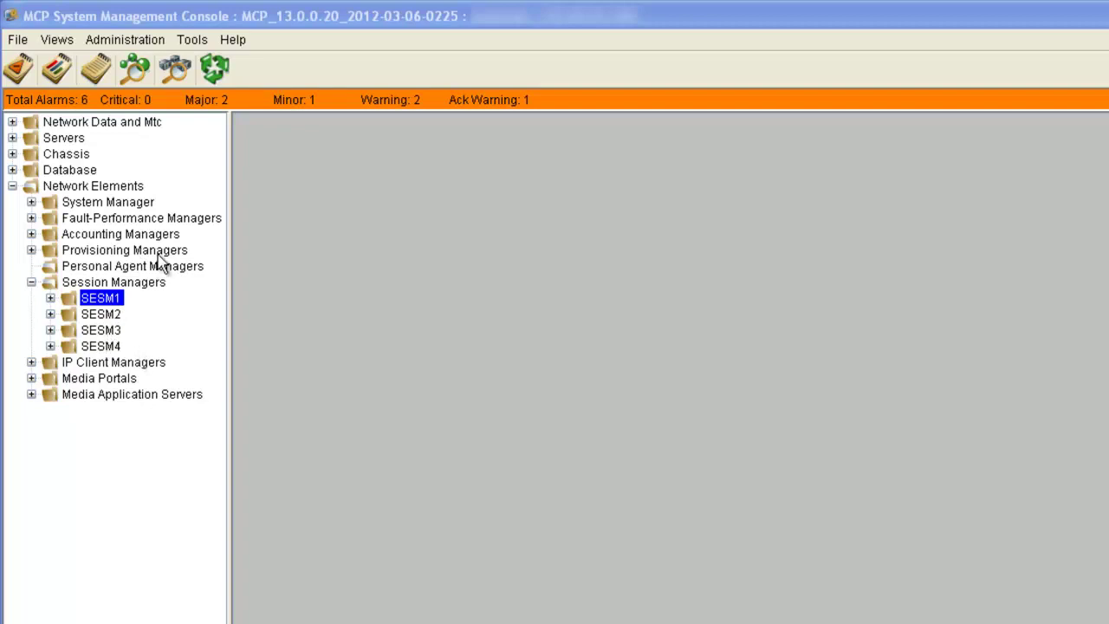
Switch the console to the Logical View from the Views menu
click(170, 99)
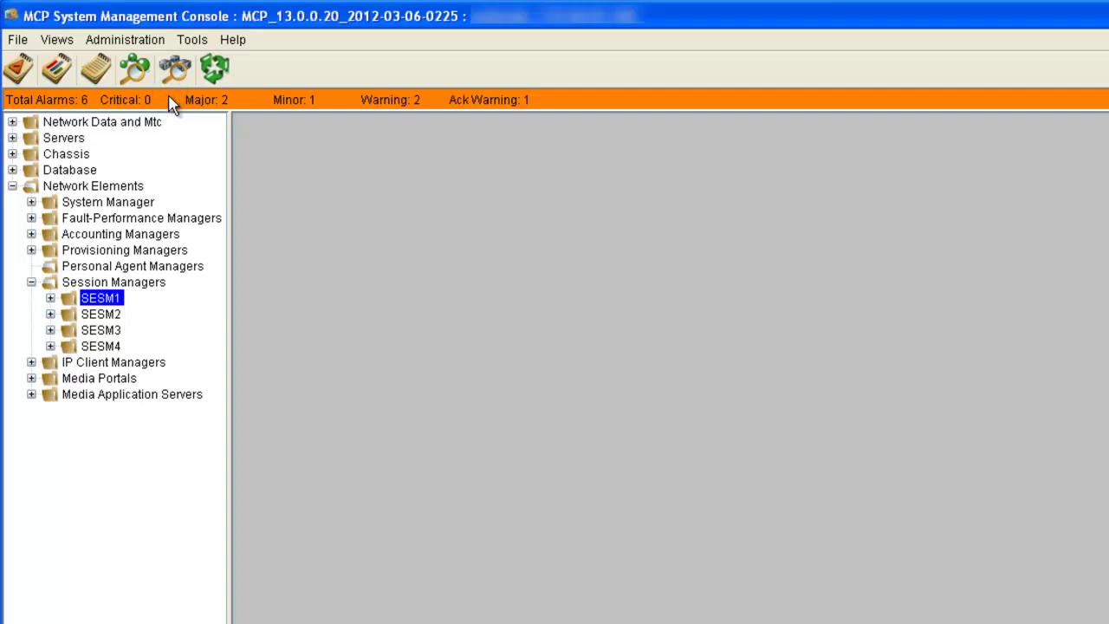
right_click(171, 102)
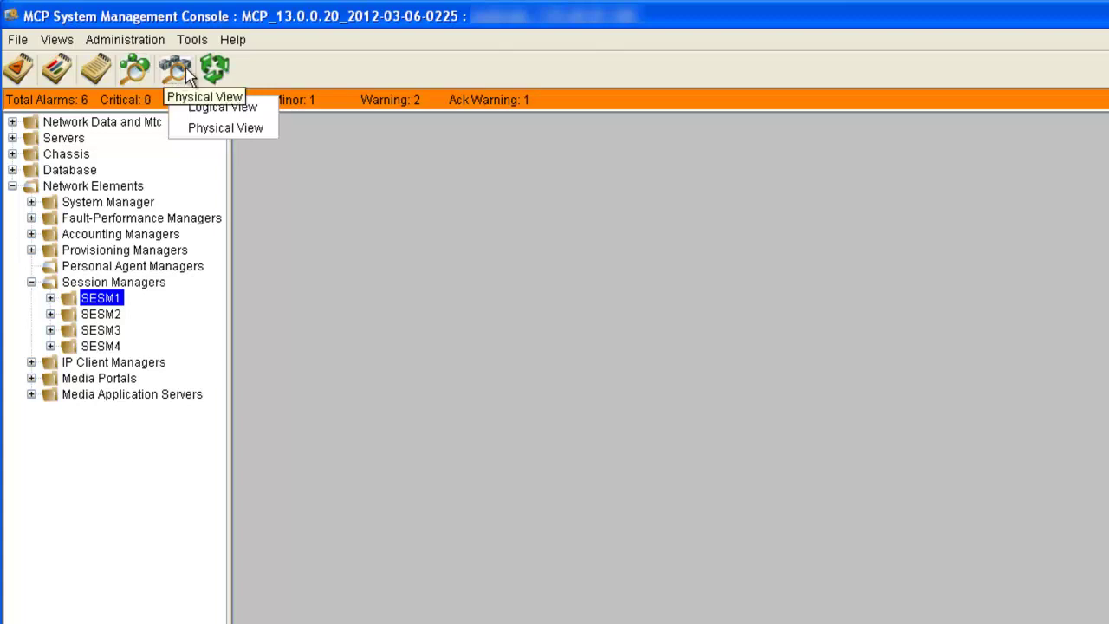
click(50, 43)
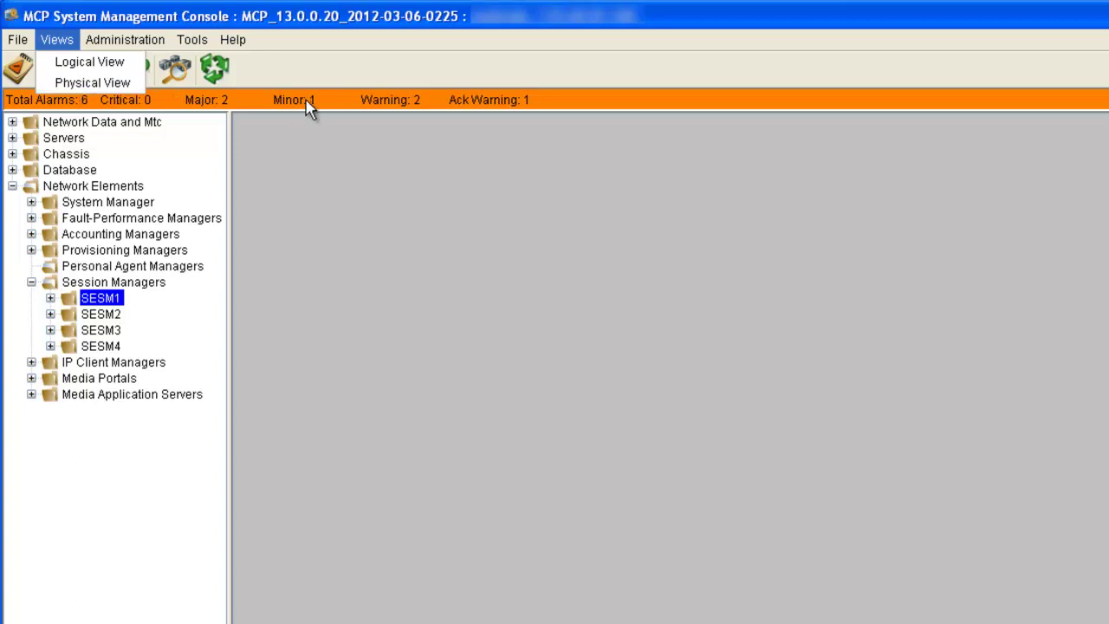
click(104, 63)
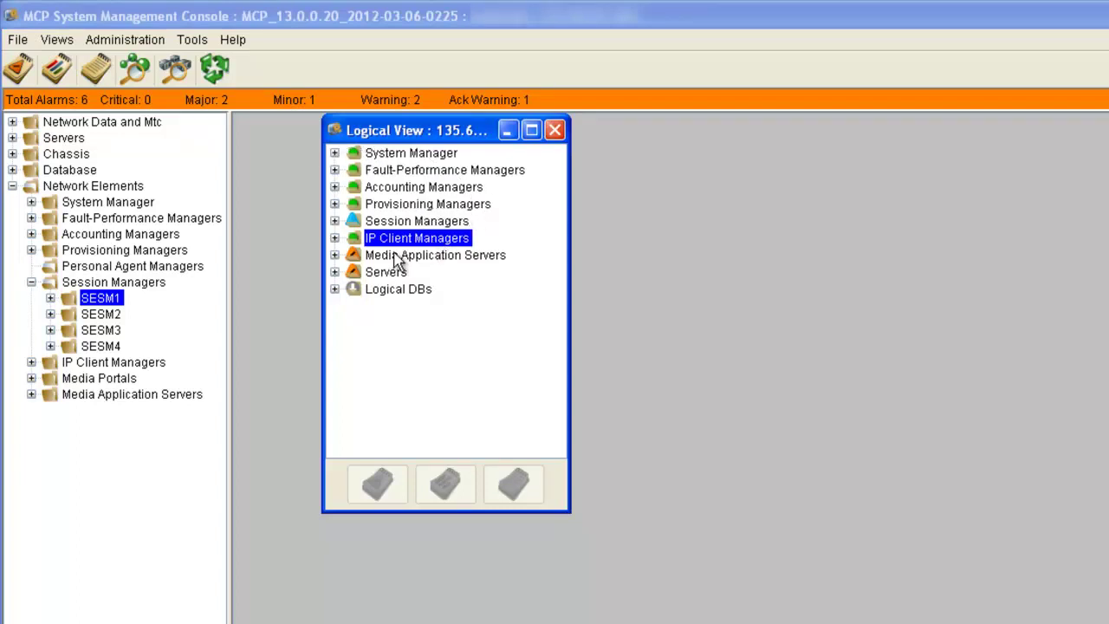
Check SESM2_0's single warning alarm in the logical view, then close its alarm list
click(334, 221)
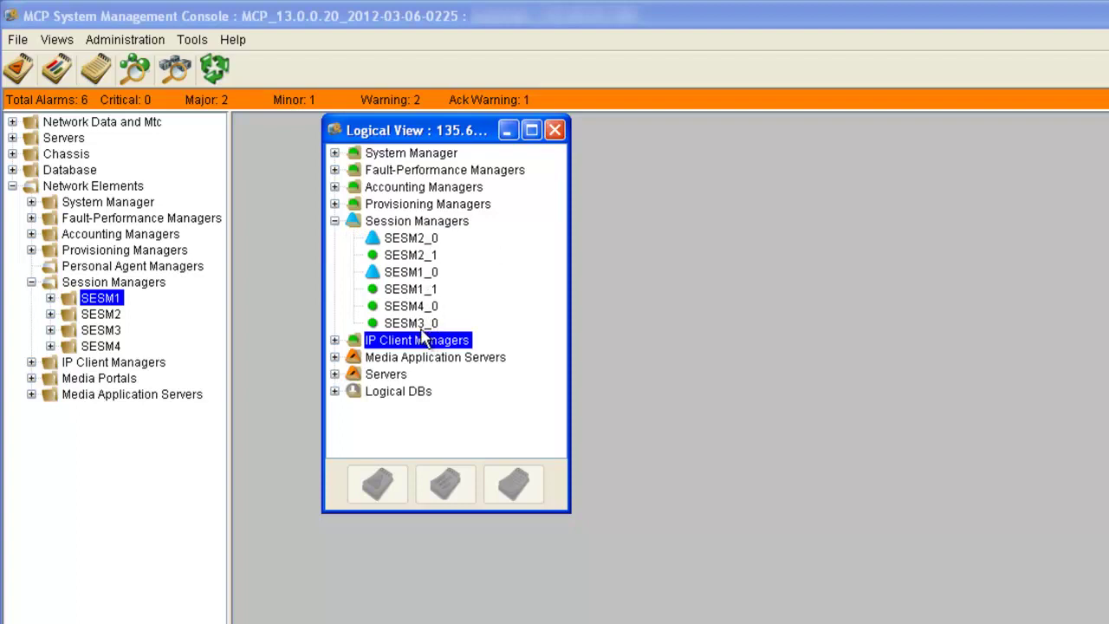
click(404, 256)
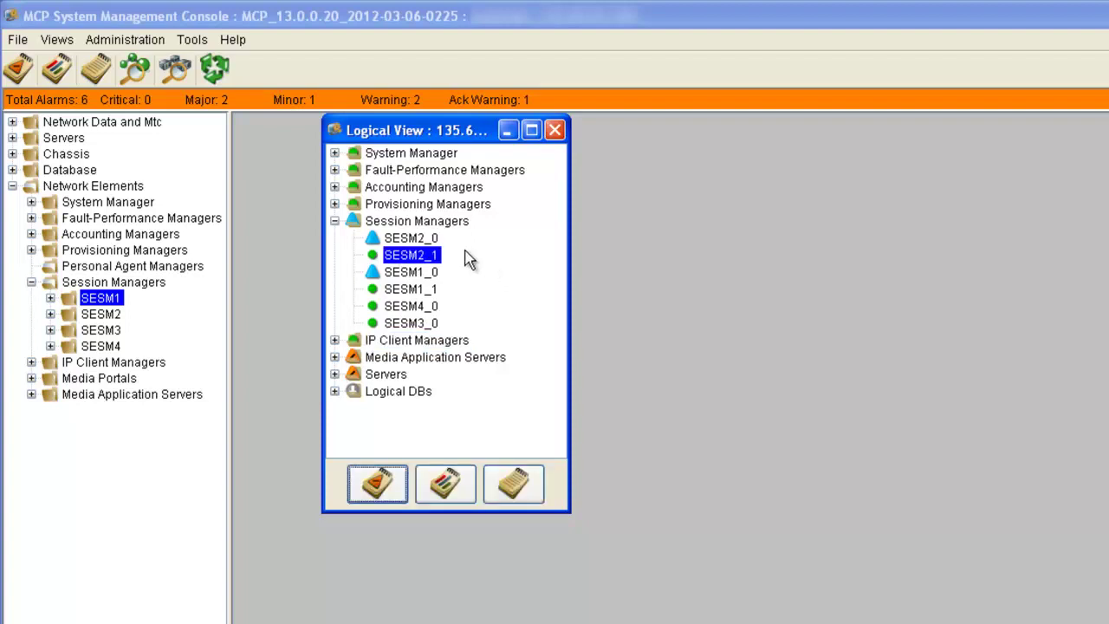
click(413, 240)
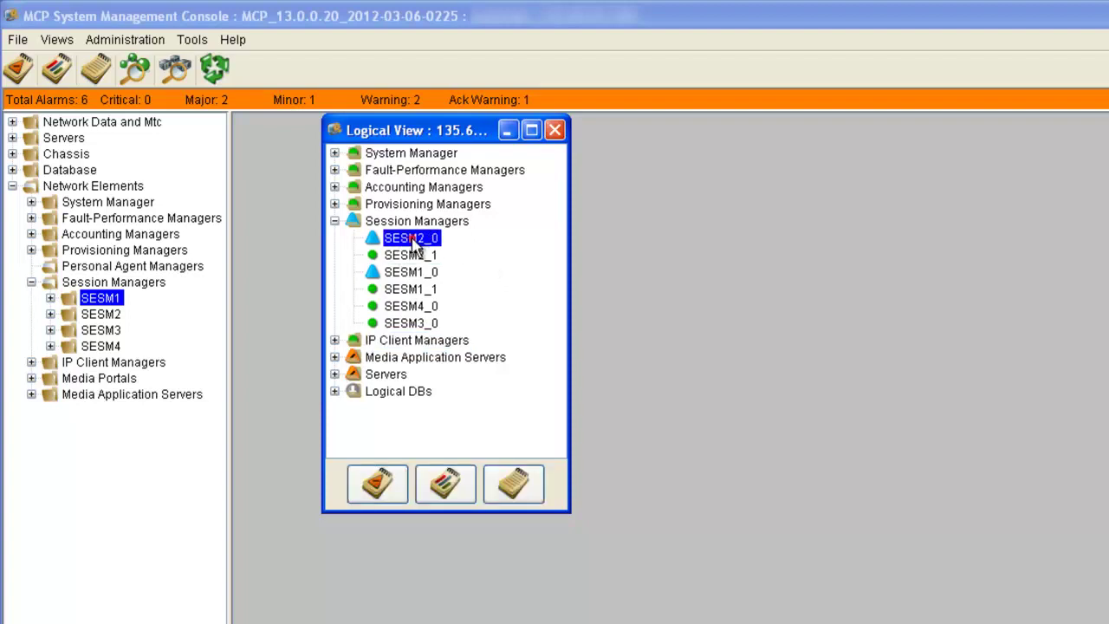
click(381, 481)
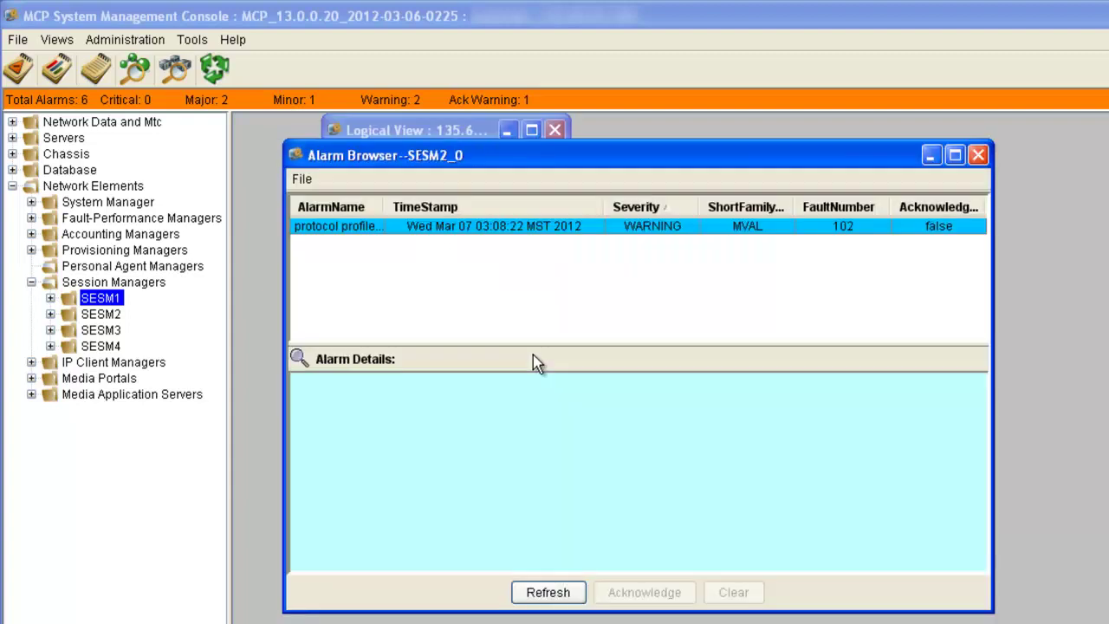
click(979, 156)
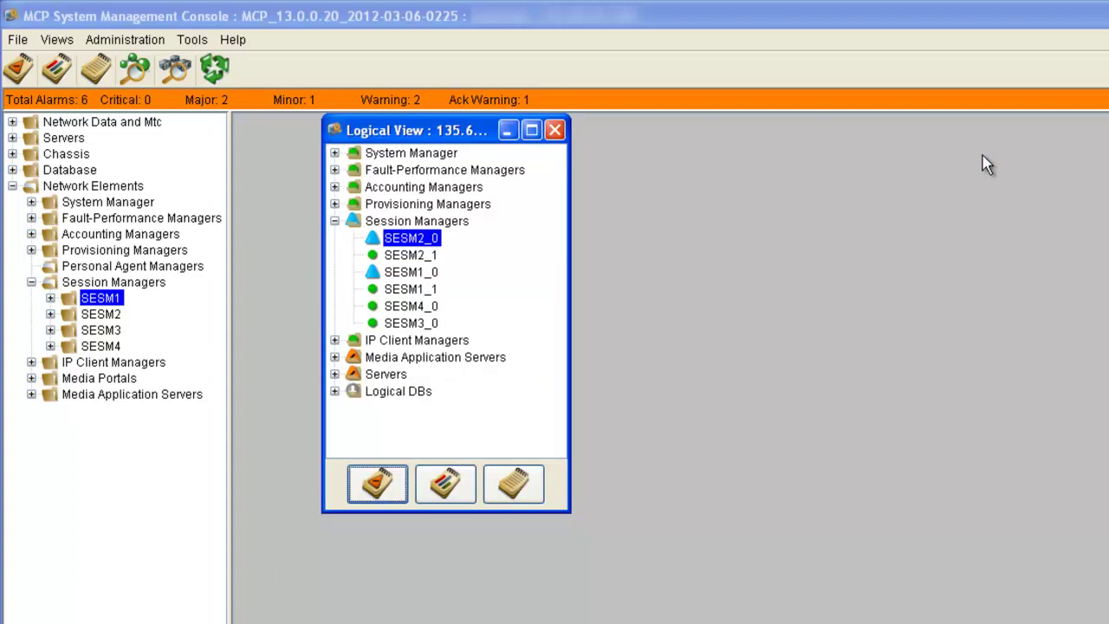
Expand Servers > Media Application Servers and select MAS1 to view its alarms
click(335, 373)
click(335, 280)
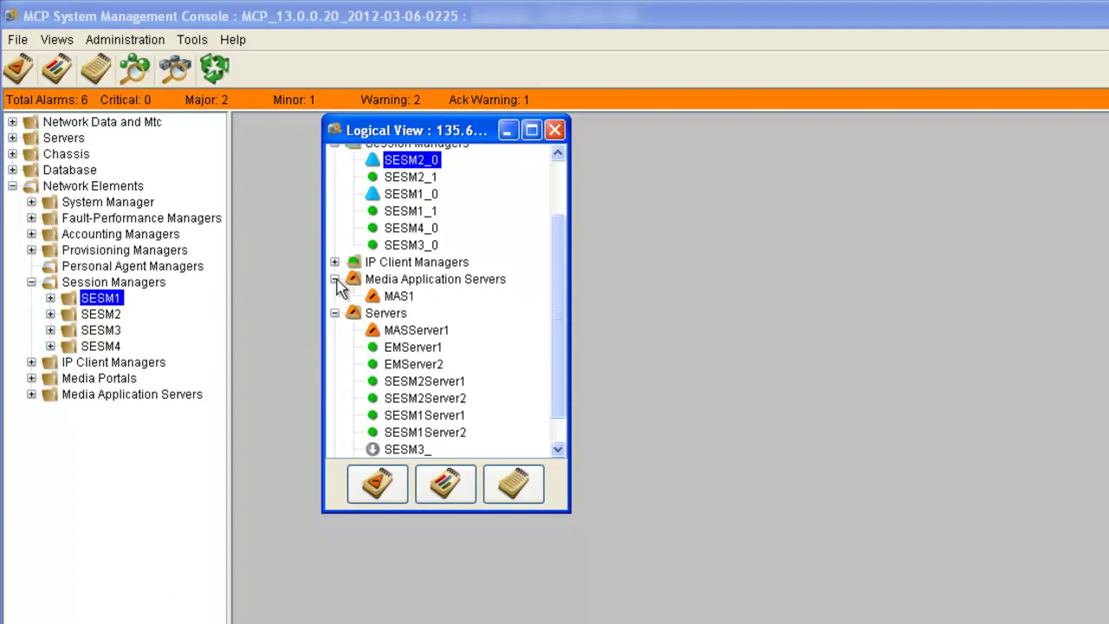
click(398, 296)
click(377, 482)
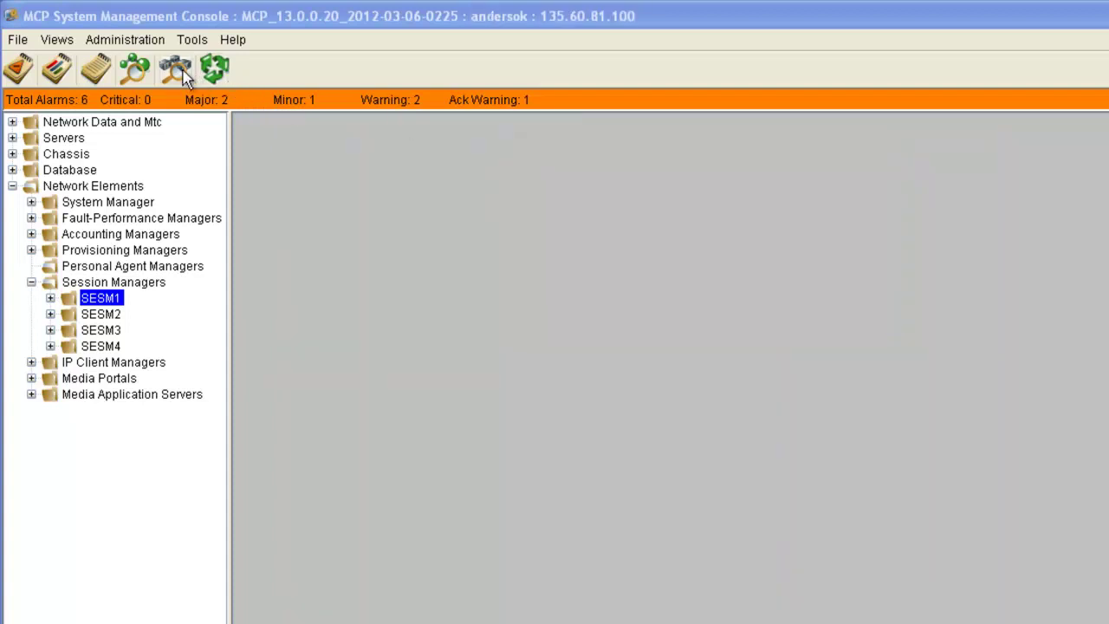
In the Physical View, review MAS1's MAJOR and MINOR alarms under MASServer1, then close the browser
click(177, 72)
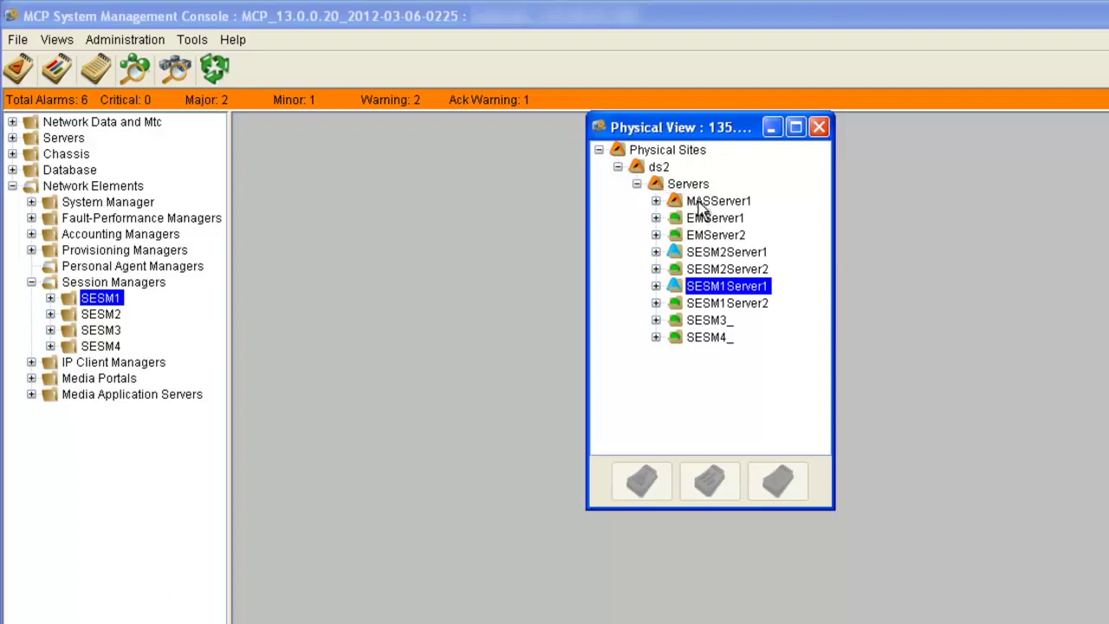
click(655, 202)
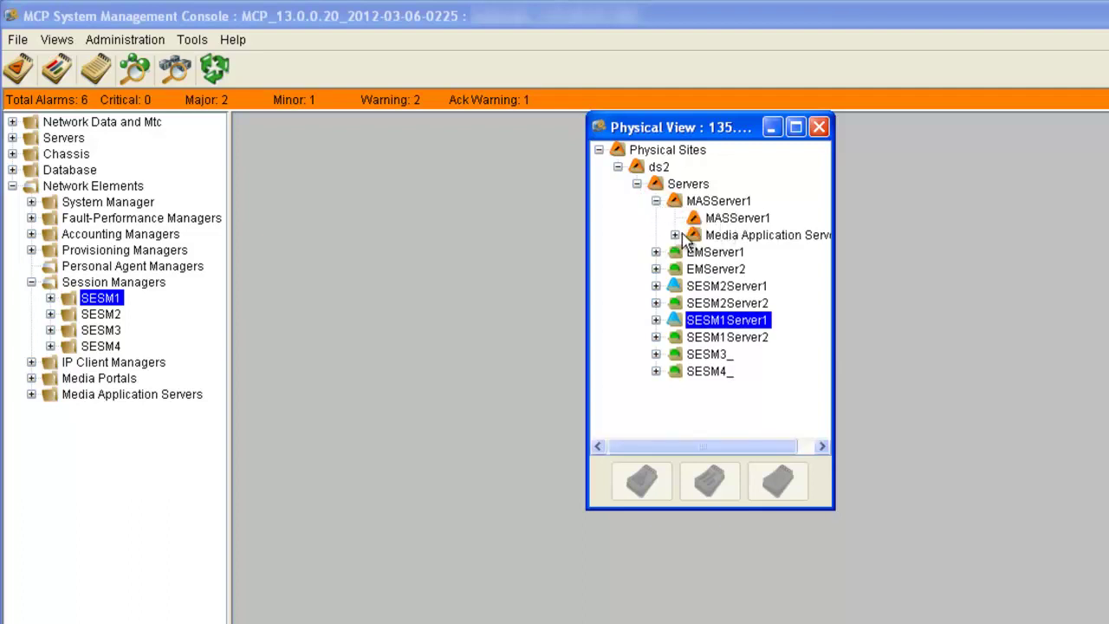
click(675, 235)
click(730, 251)
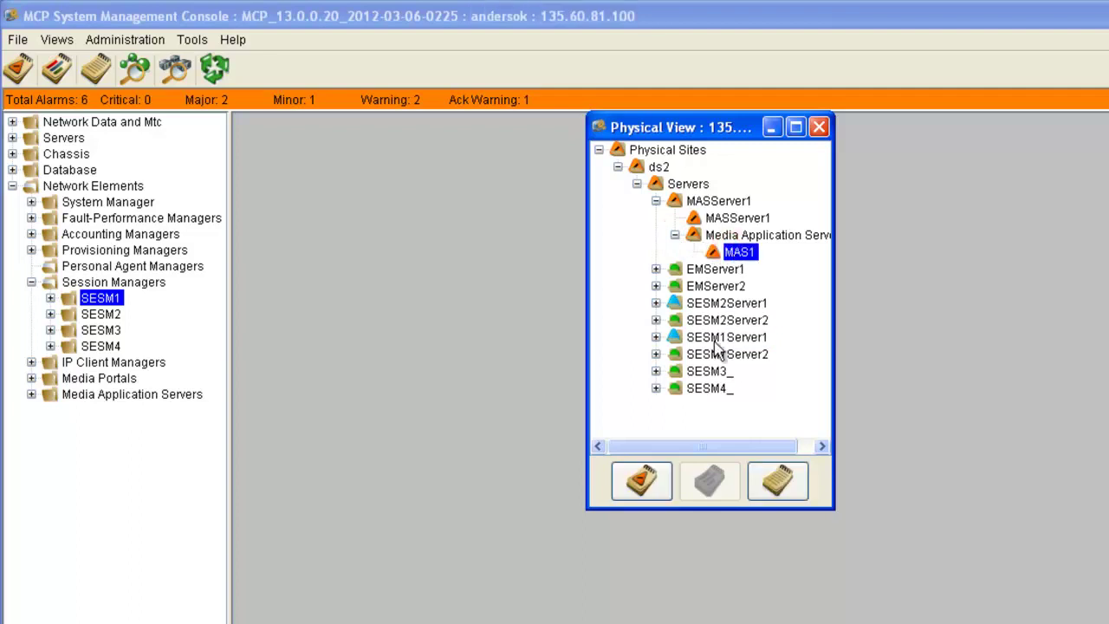
click(641, 487)
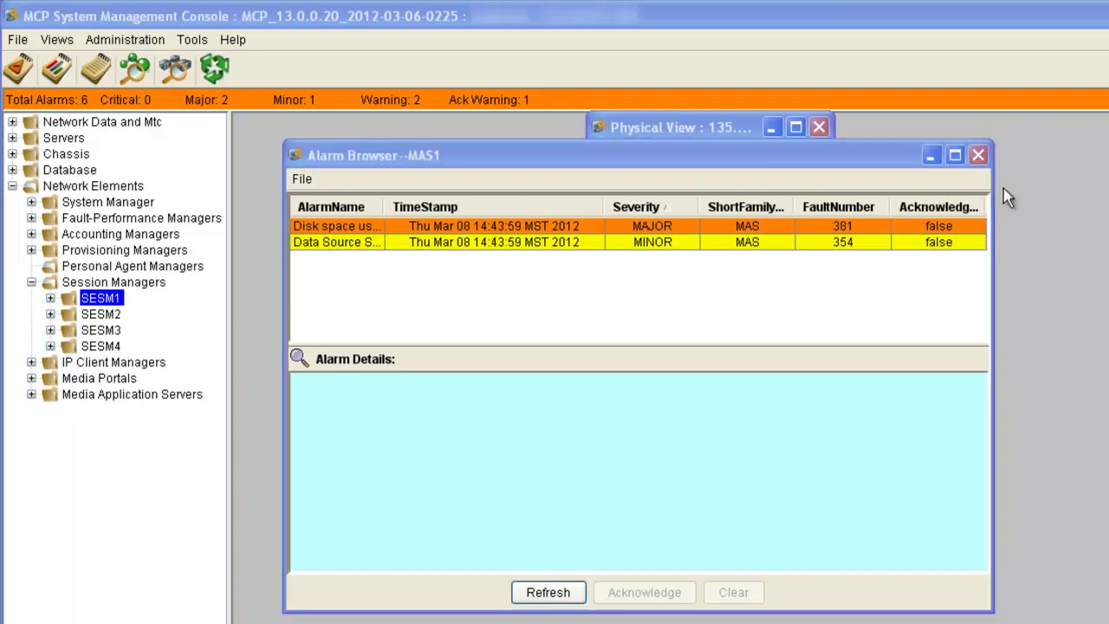
click(978, 155)
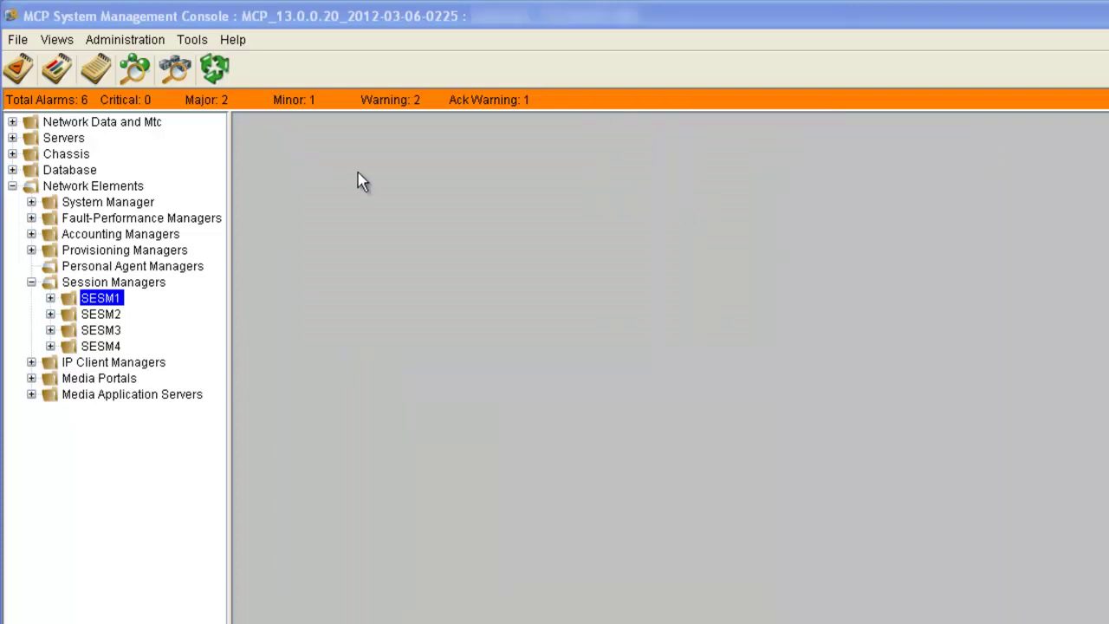
Open the Logical View with Session Managers collapsed and Servers expanded
right_click(329, 102)
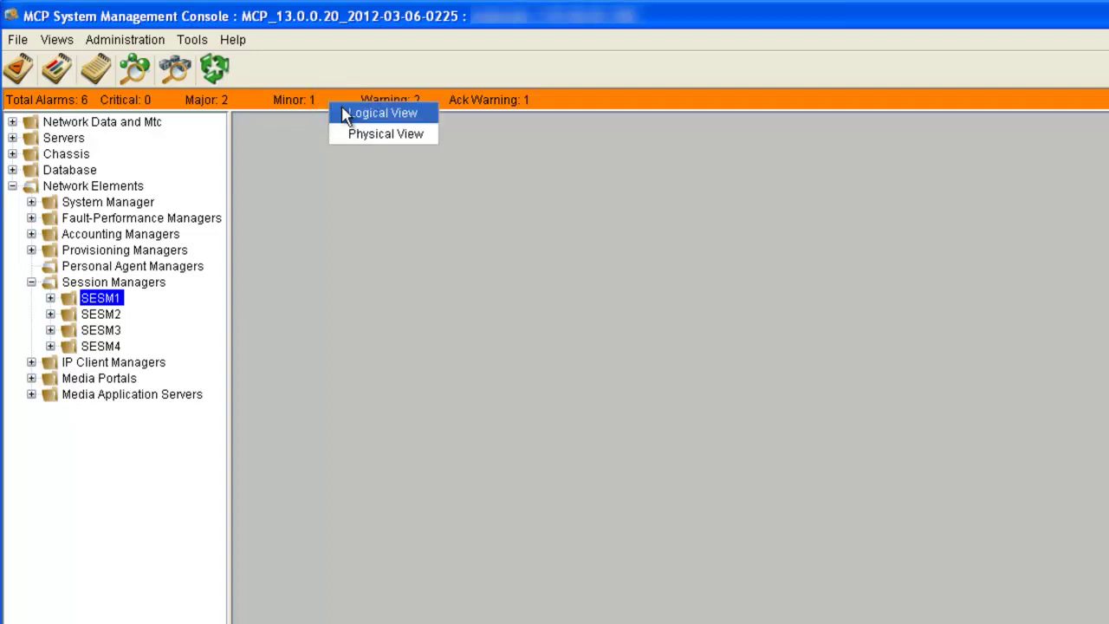
click(383, 114)
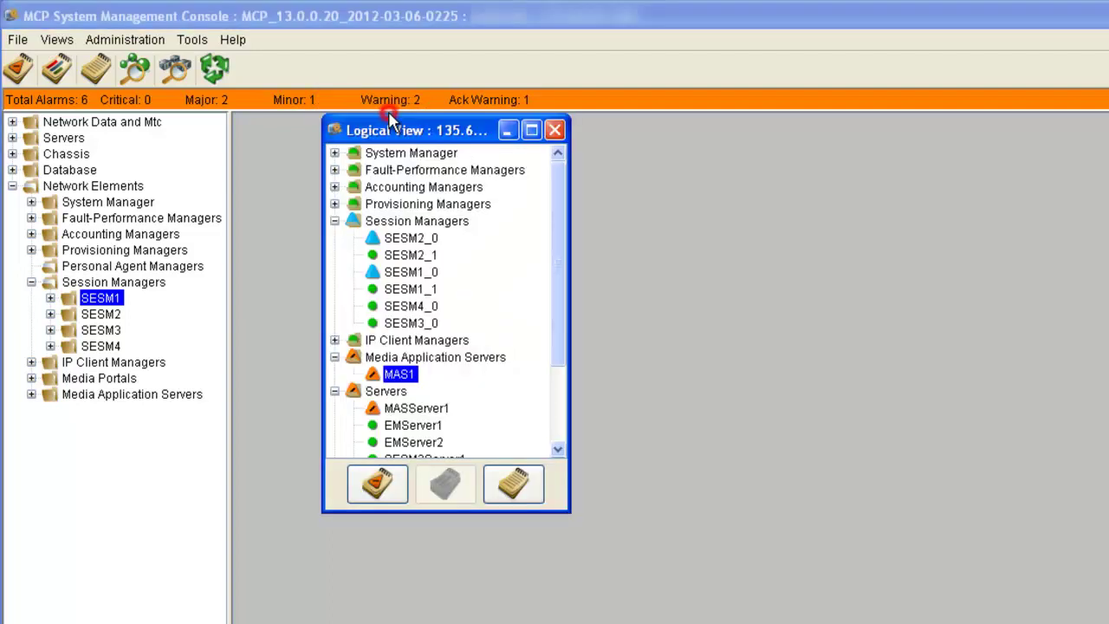
click(335, 222)
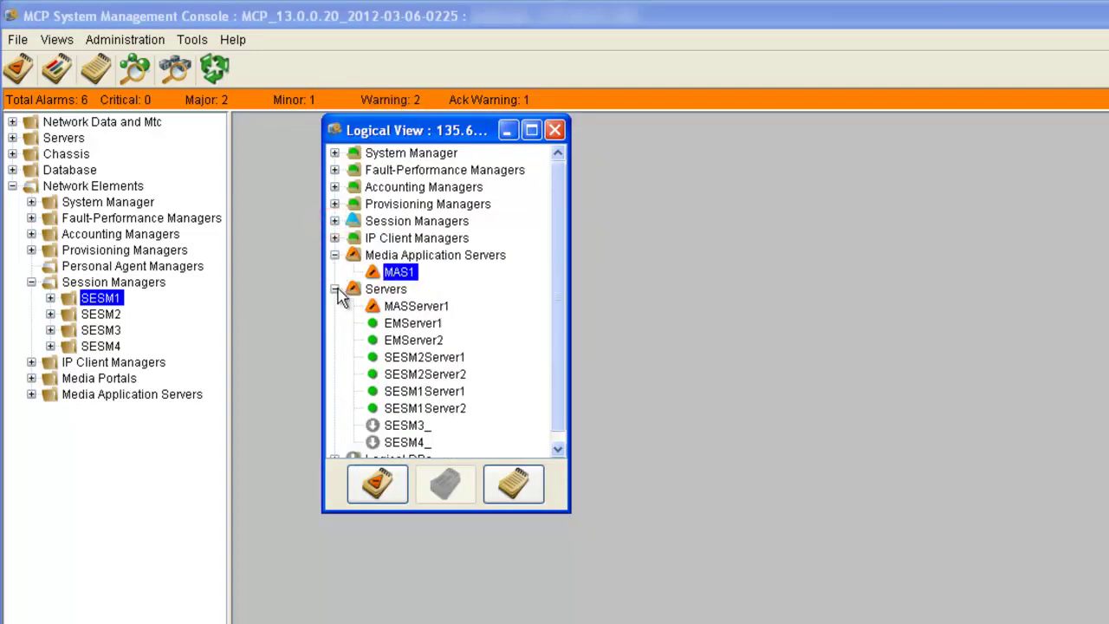
click(335, 290)
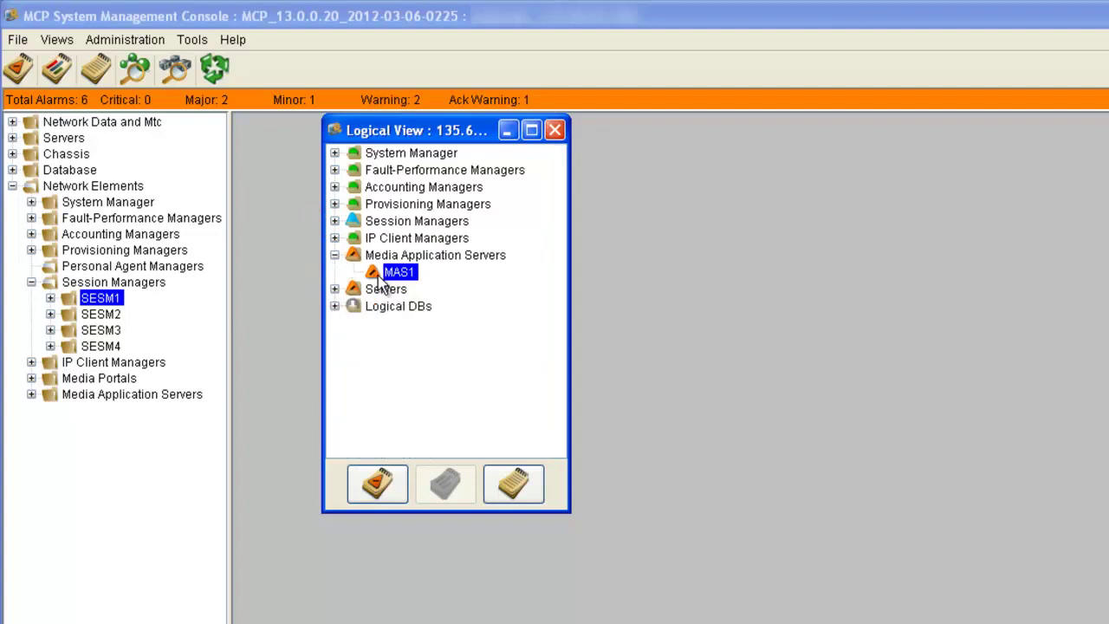
click(335, 289)
Review MASServer1's MAJOR SNMP Agent Communication Failure alarm and close the alarm list
click(392, 308)
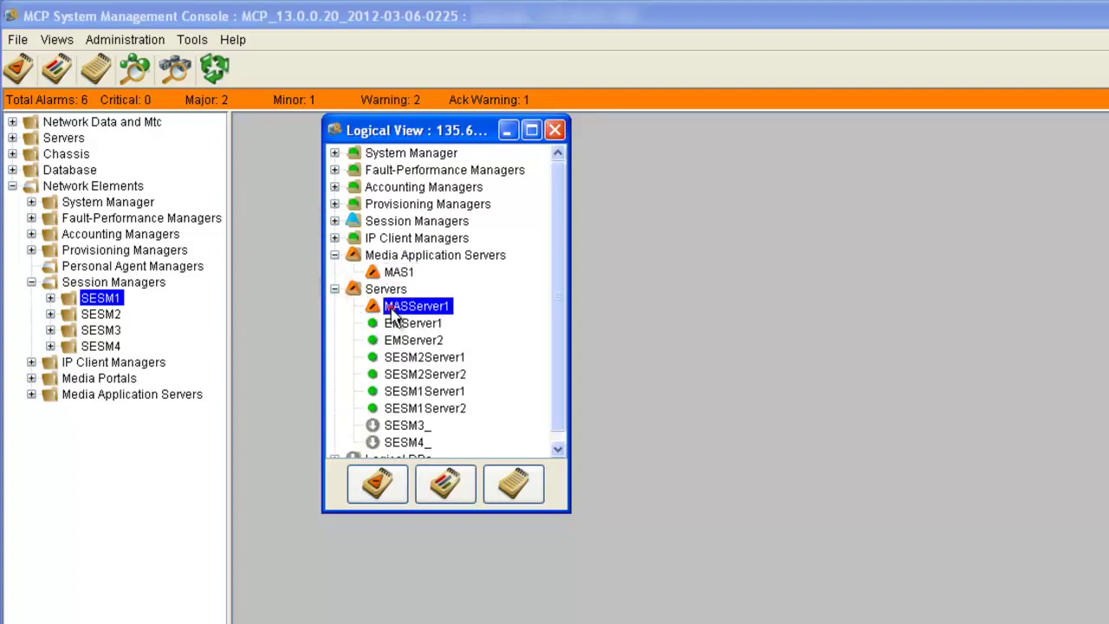
click(384, 482)
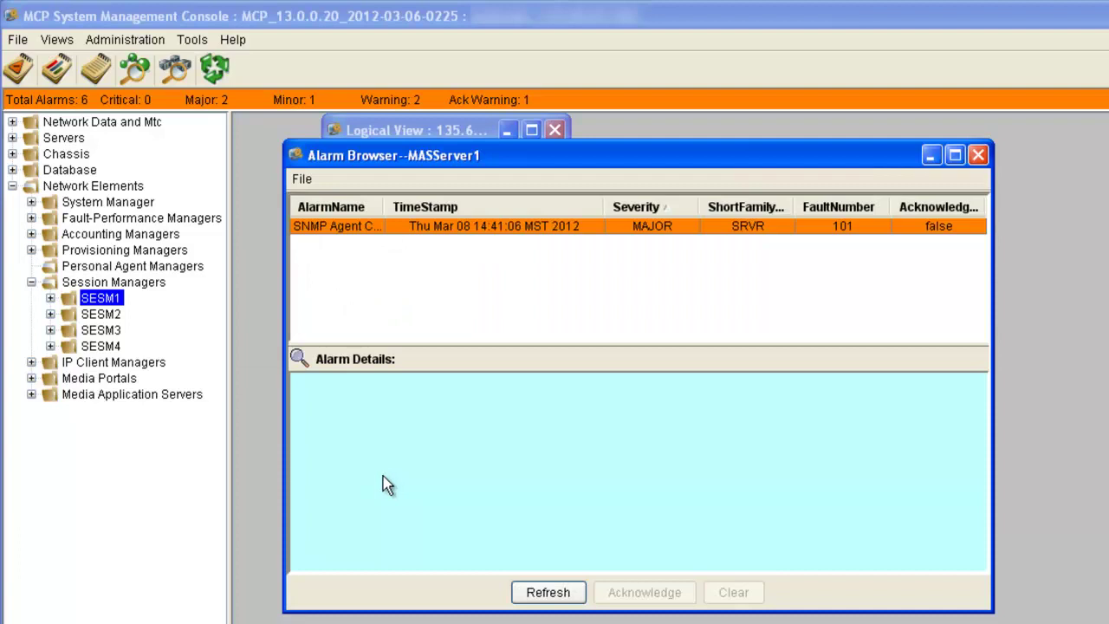
click(456, 232)
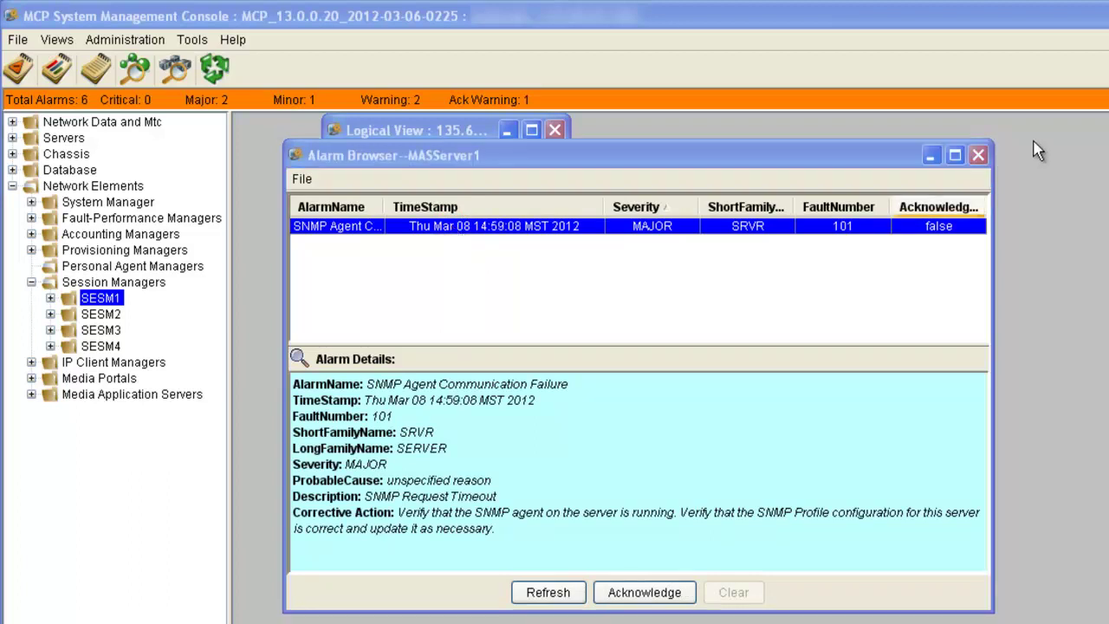
click(977, 156)
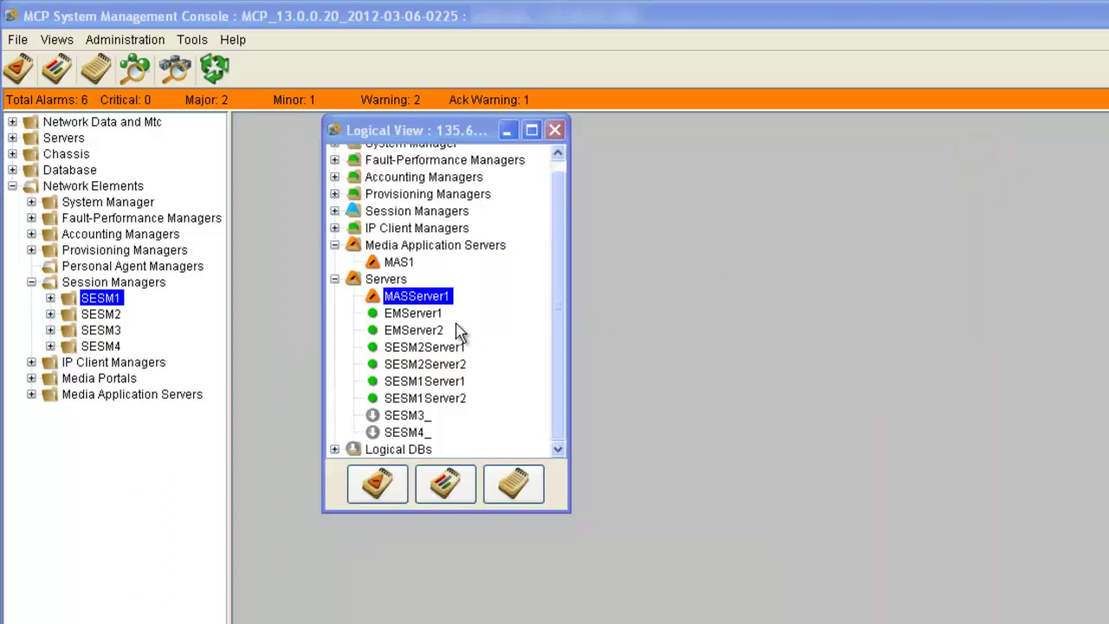
Acknowledge SESM2_0's protocol profile WARNING alarm, refresh, and close the Alarm Browser
click(334, 279)
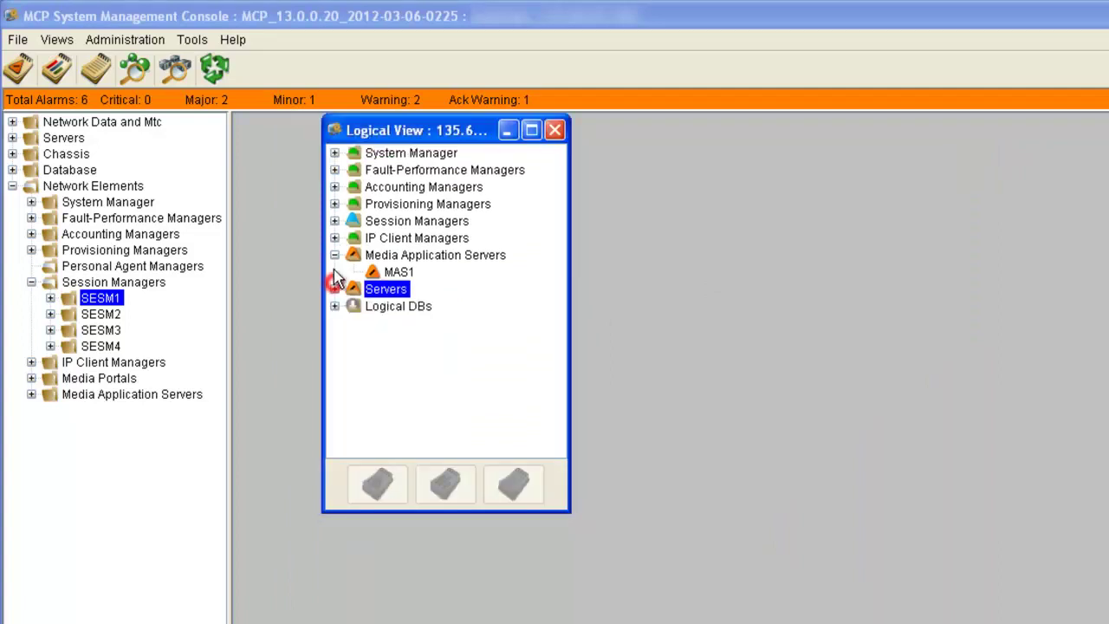
click(334, 222)
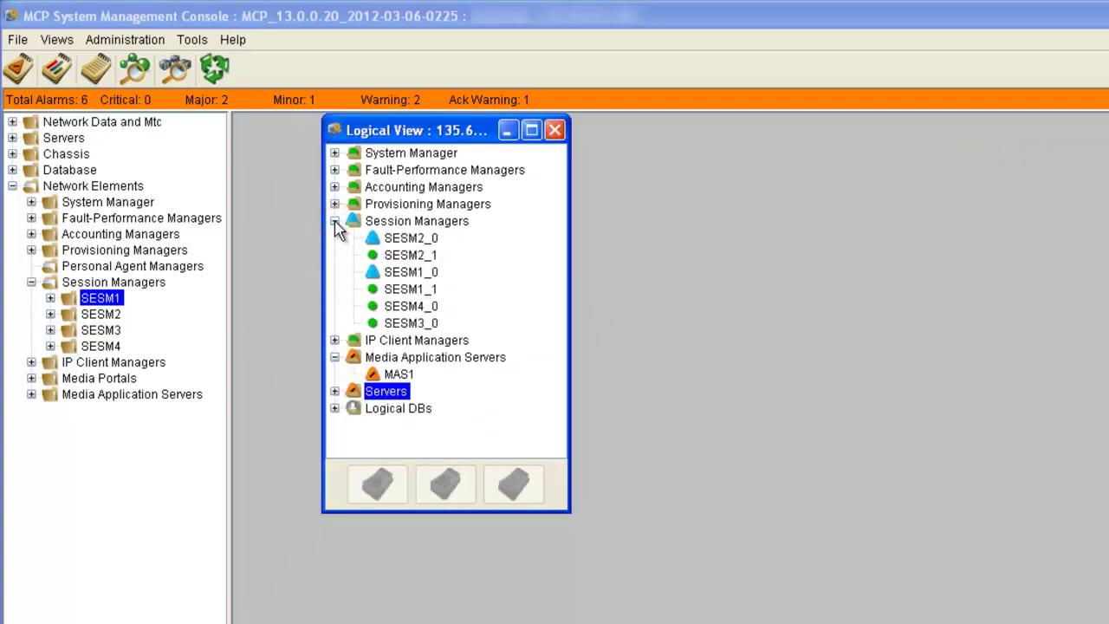
click(414, 239)
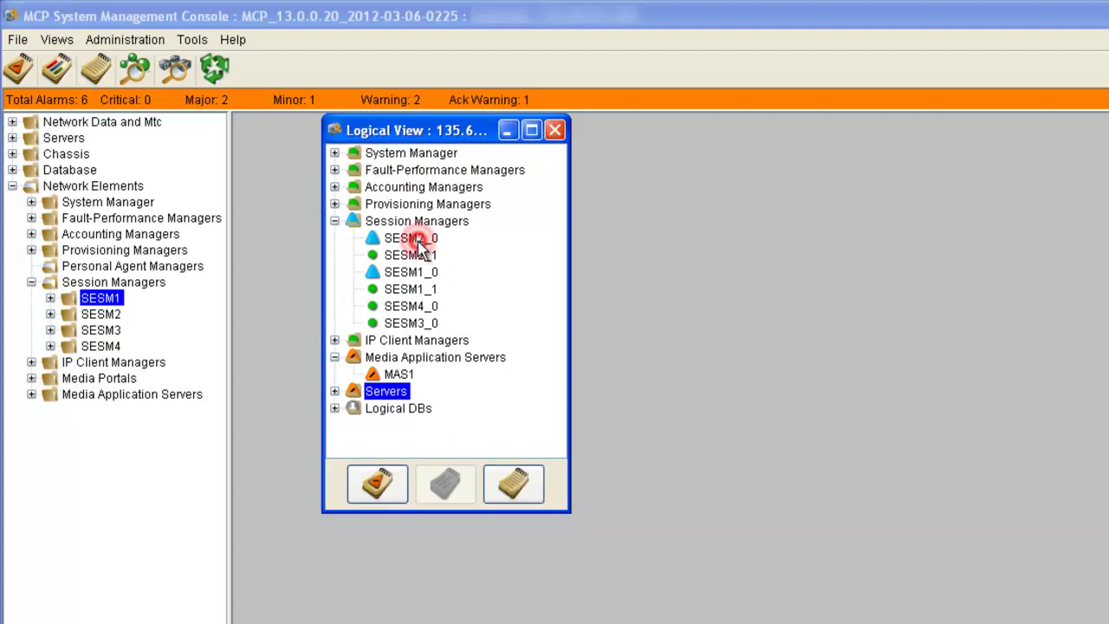
click(381, 485)
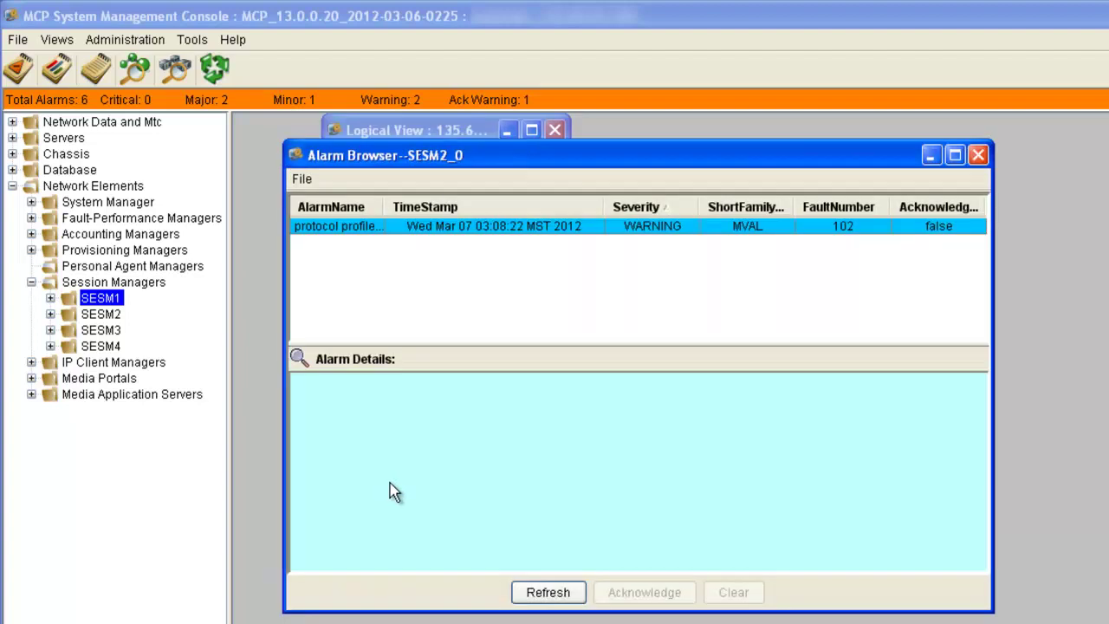
click(788, 234)
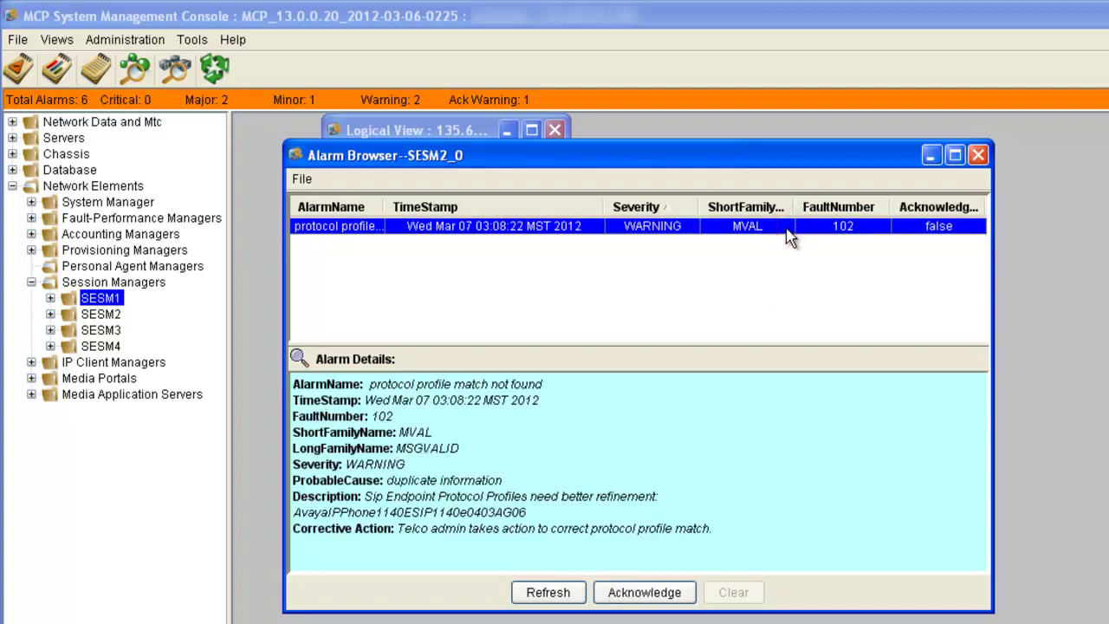
click(629, 595)
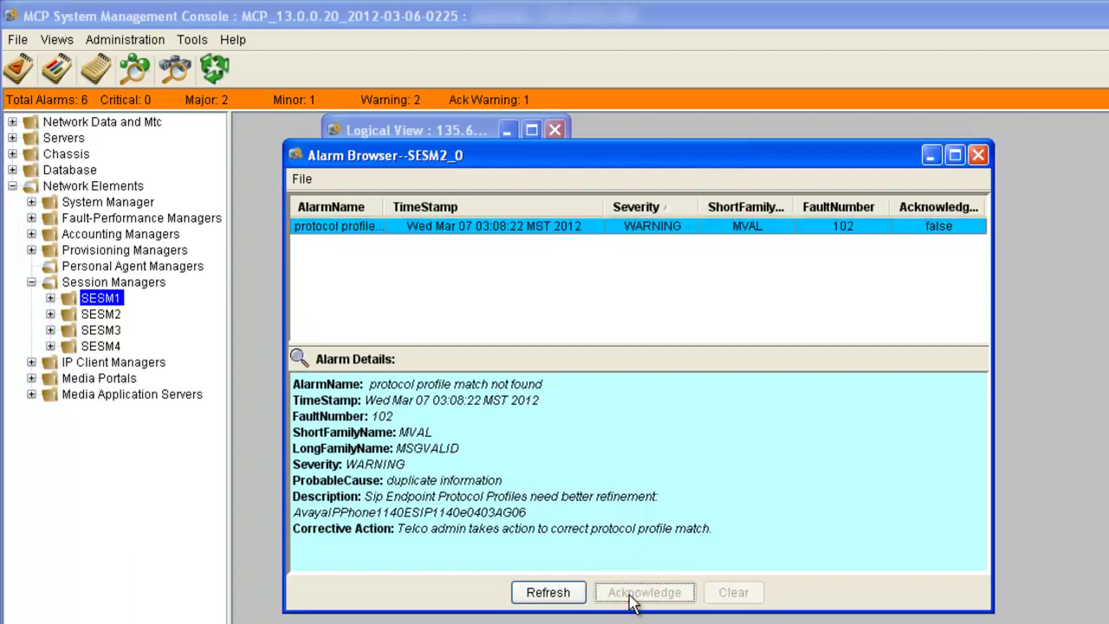
click(547, 592)
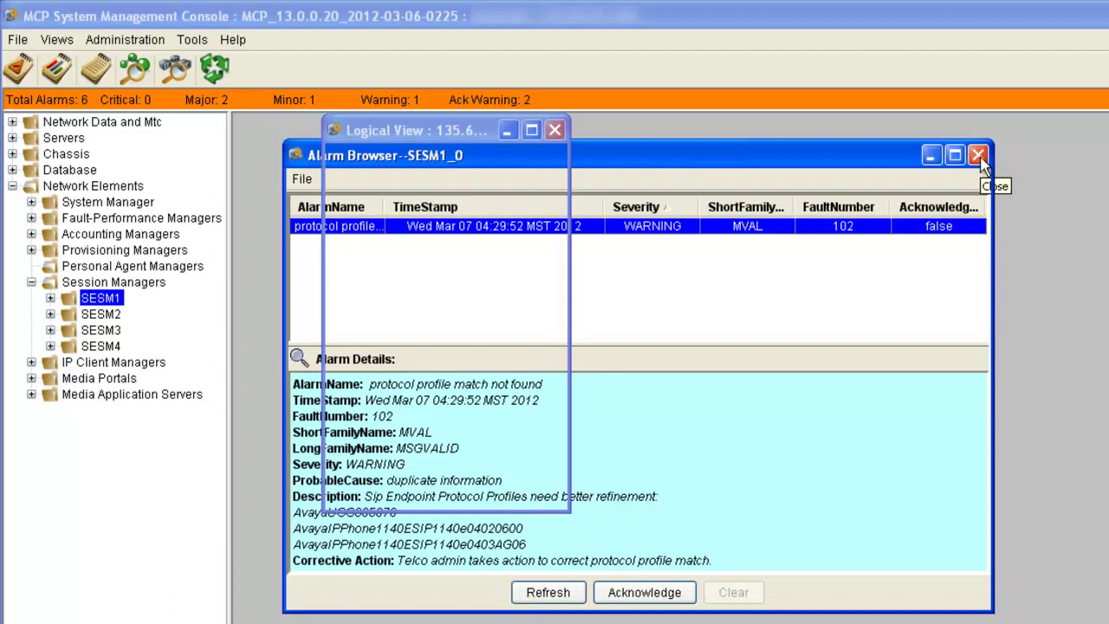
click(978, 156)
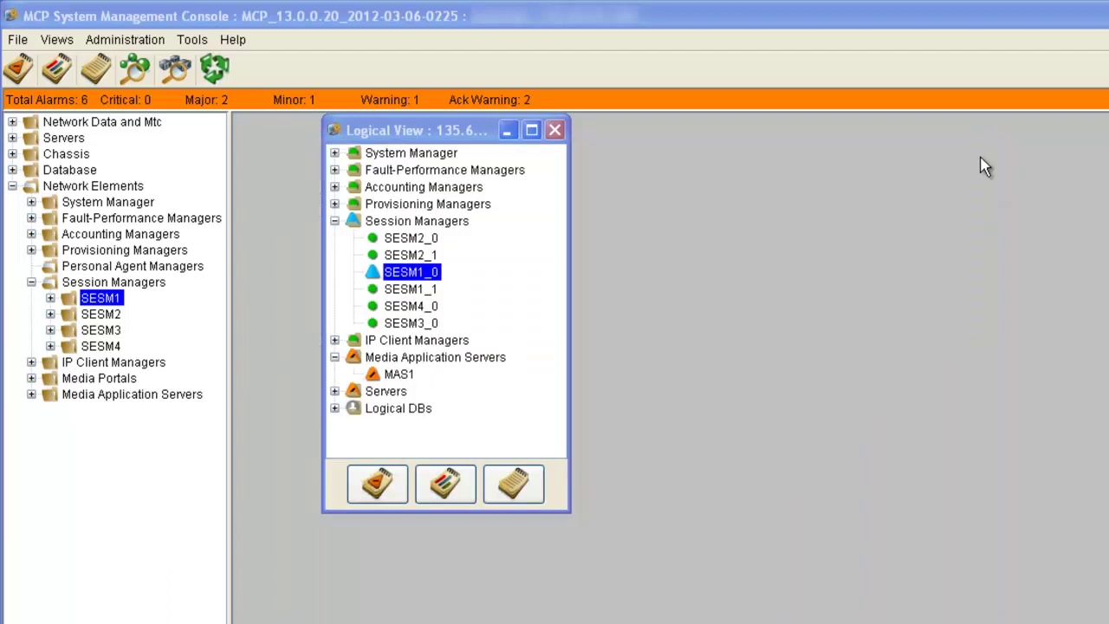
click(396, 241)
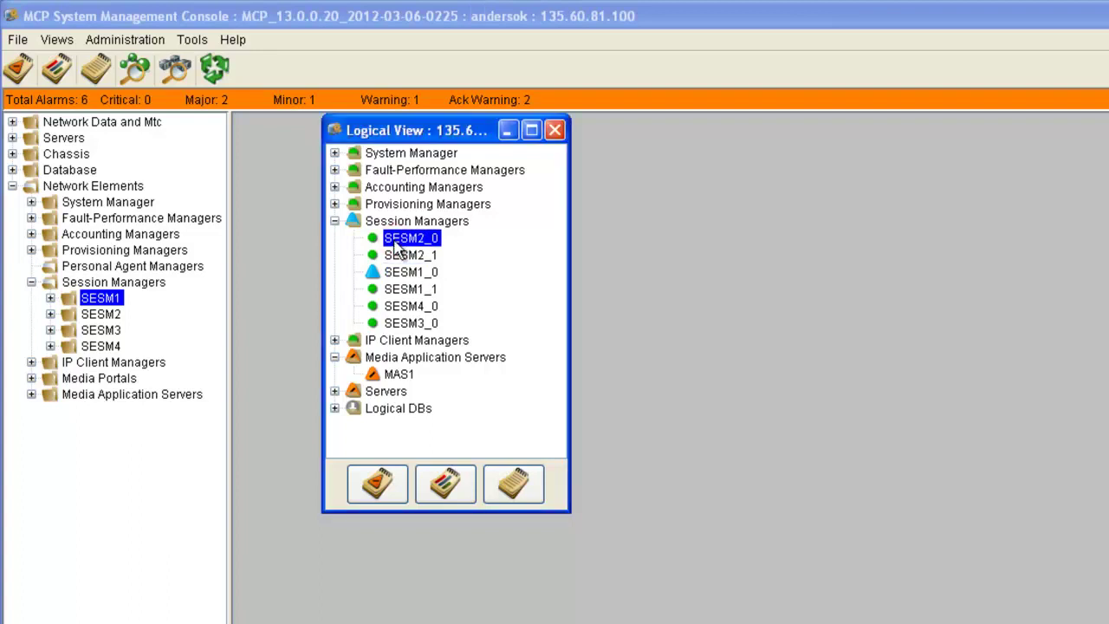